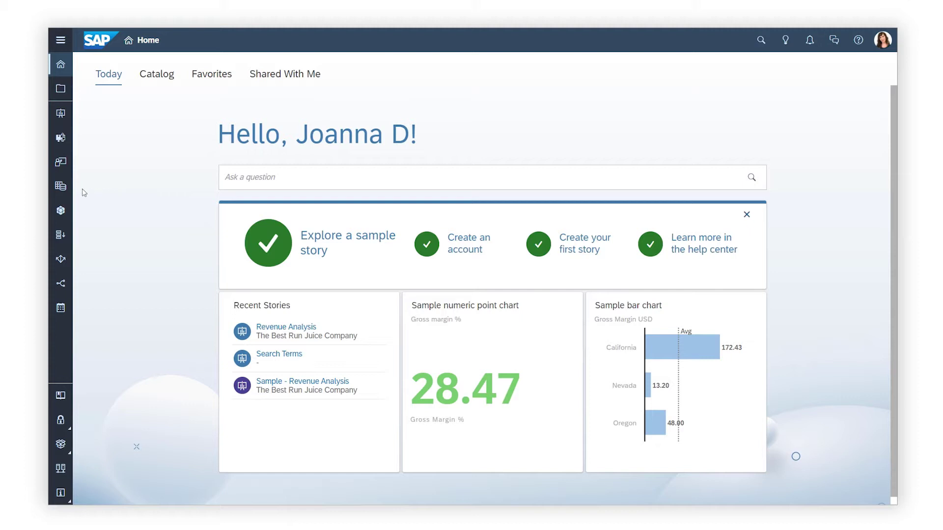
- In Datasets, look over the available data sources for a new dataset, then cancel without choosing
{"action": "left_click", "coordinate": [67, 191]}
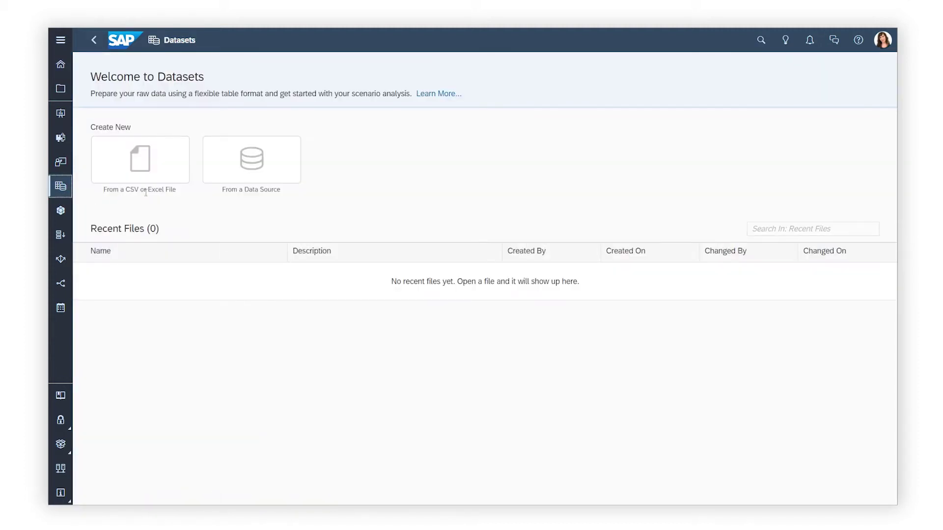
{"action": "left_click", "coordinate": [270, 172]}
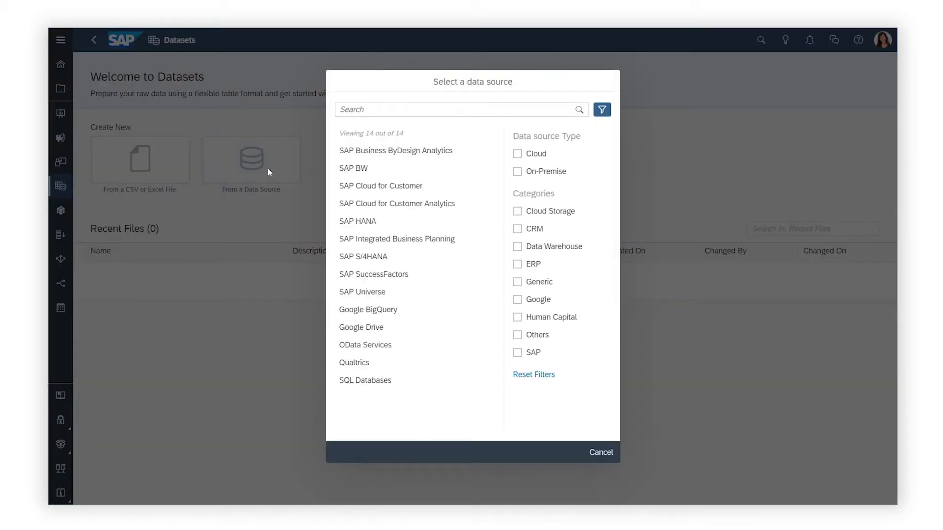
{"action": "left_click", "coordinate": [600, 453]}
- Import BestRun_Dataset.xlsx from the computer and save it as the dataset BestRun_Dataset
{"action": "left_click", "coordinate": [160, 182]}
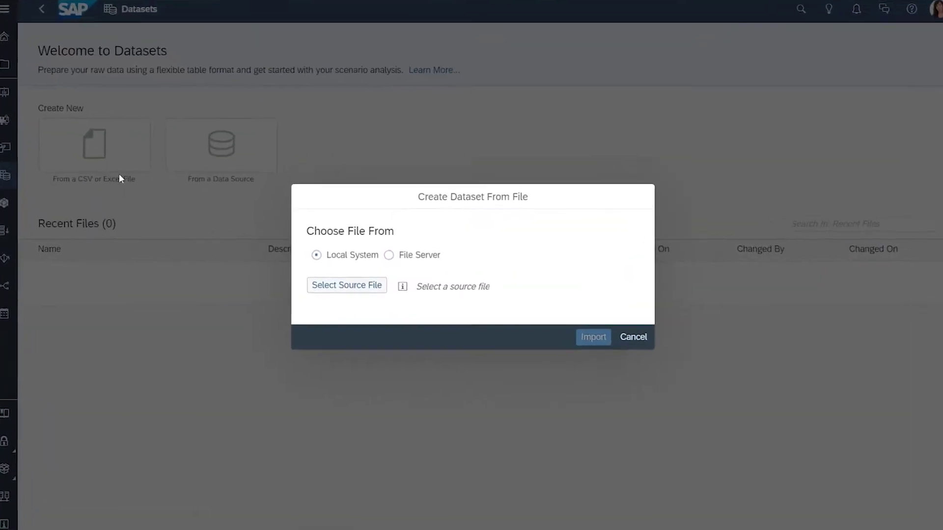
{"action": "left_click", "coordinate": [378, 289]}
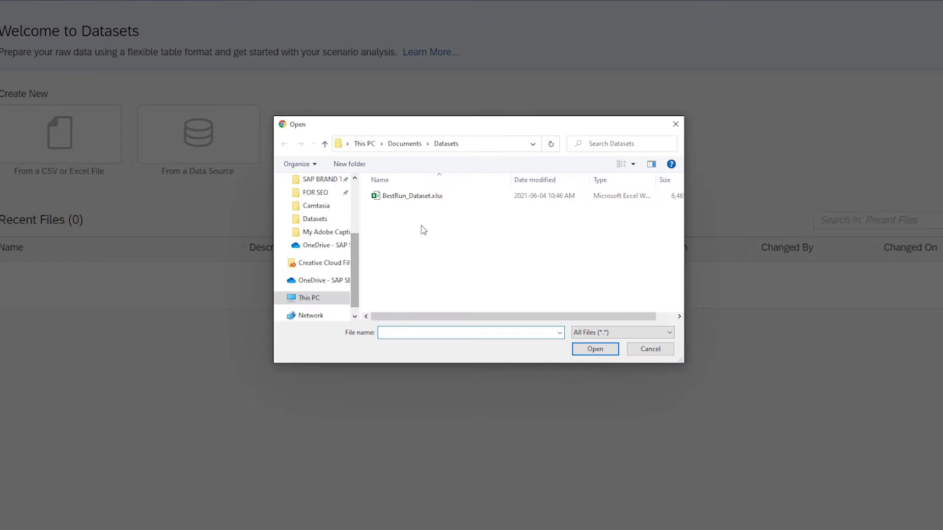
{"action": "left_click", "coordinate": [421, 197]}
{"action": "left_click", "coordinate": [604, 351]}
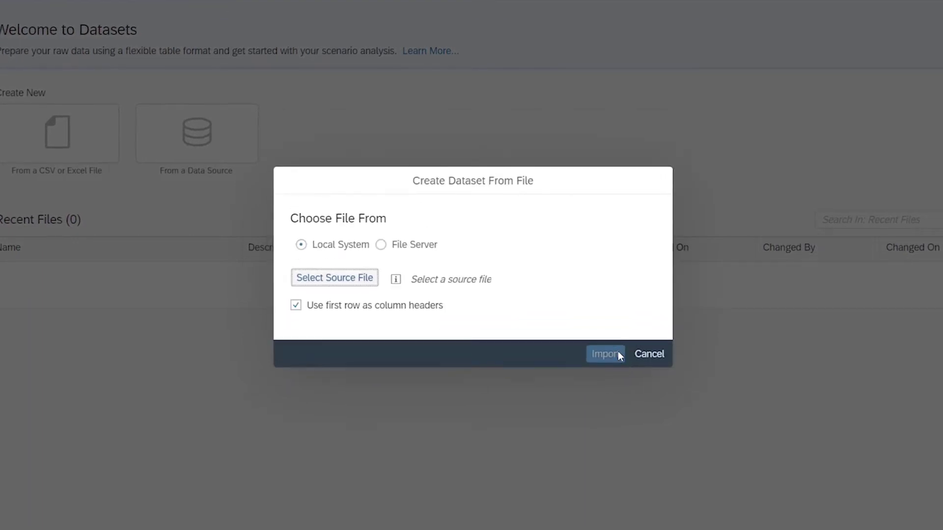
{"action": "left_click", "coordinate": [617, 383]}
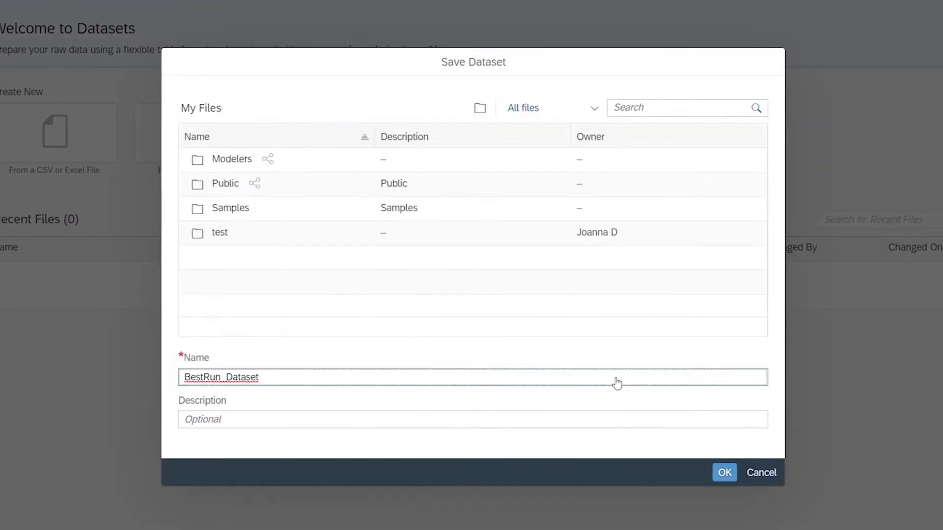
{"action": "left_click", "coordinate": [721, 473]}
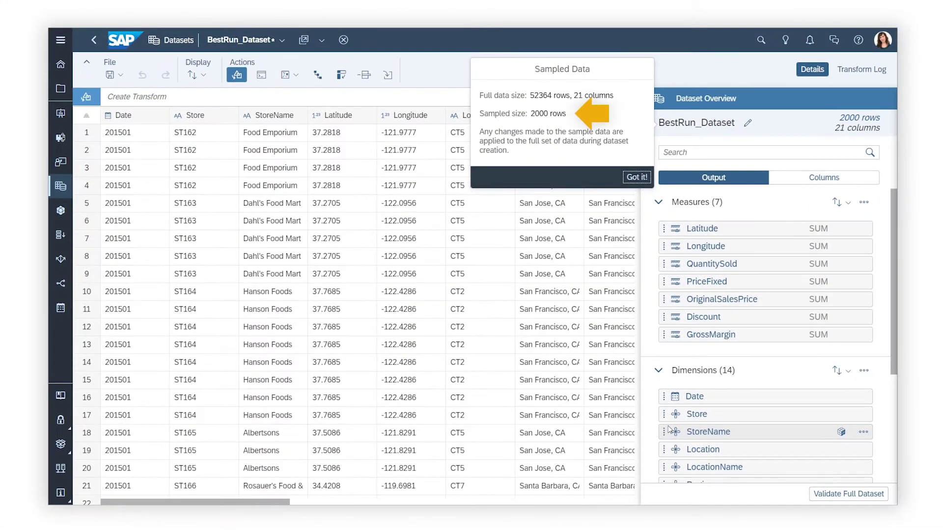
- Dismiss the sampled-data notice and bring up the Date dimension's options menu
{"action": "left_click", "coordinate": [639, 179]}
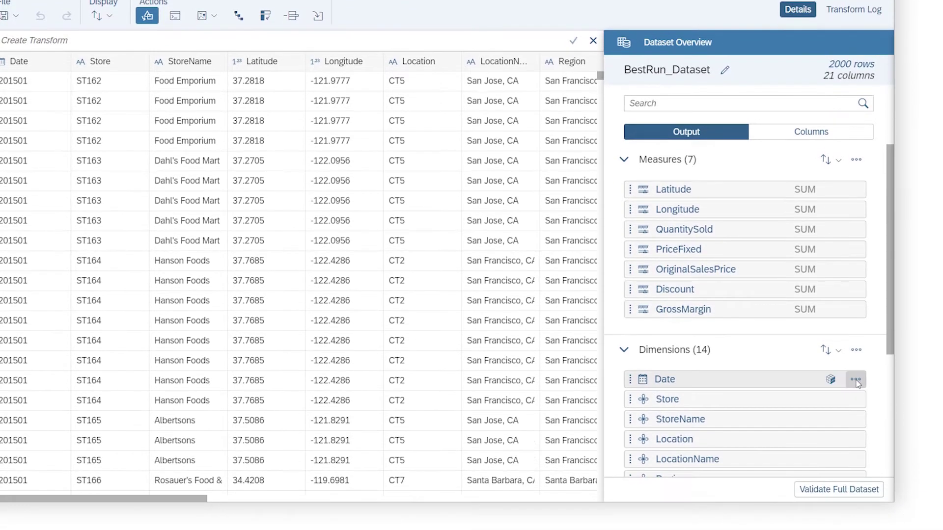
{"action": "left_click", "coordinate": [855, 441]}
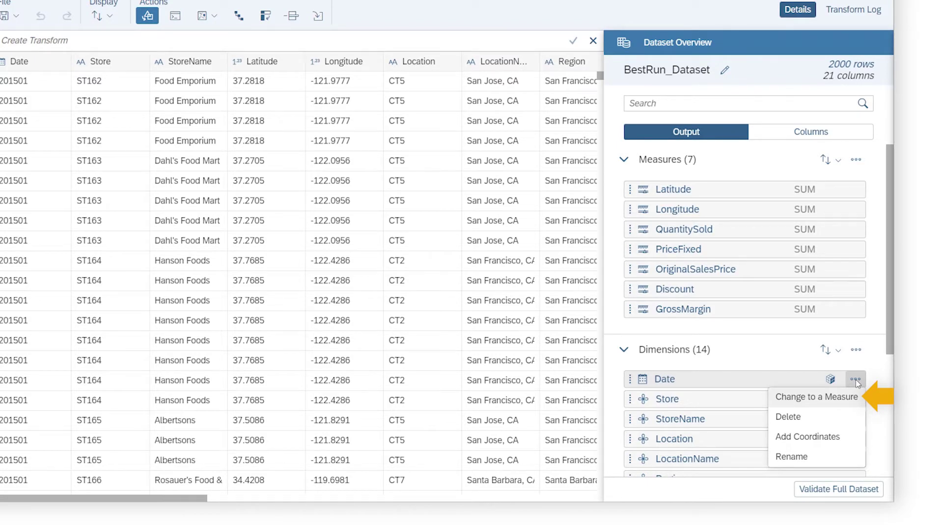
- Change Latitude and Longitude from measures to dimensions, then show QuantitySold's details
{"action": "left_click", "coordinate": [856, 381]}
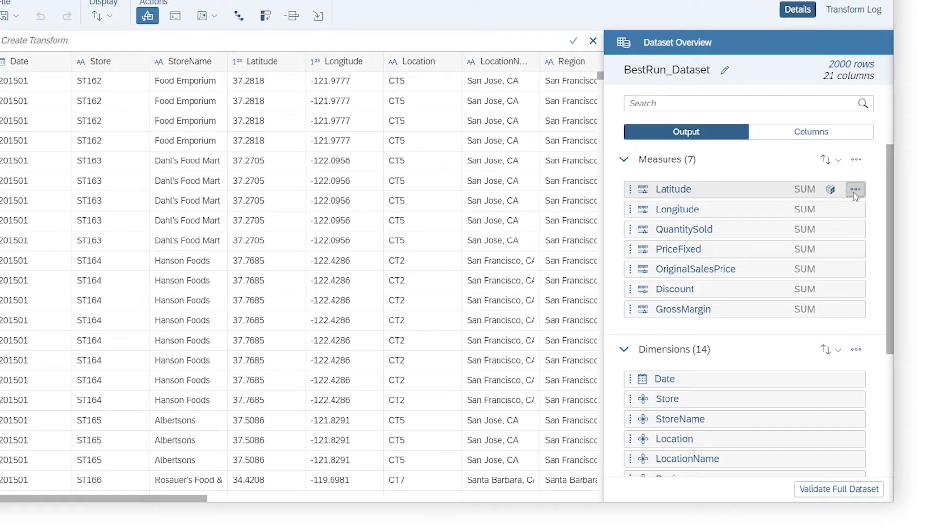
{"action": "left_click", "coordinate": [855, 195]}
{"action": "left_click", "coordinate": [852, 206]}
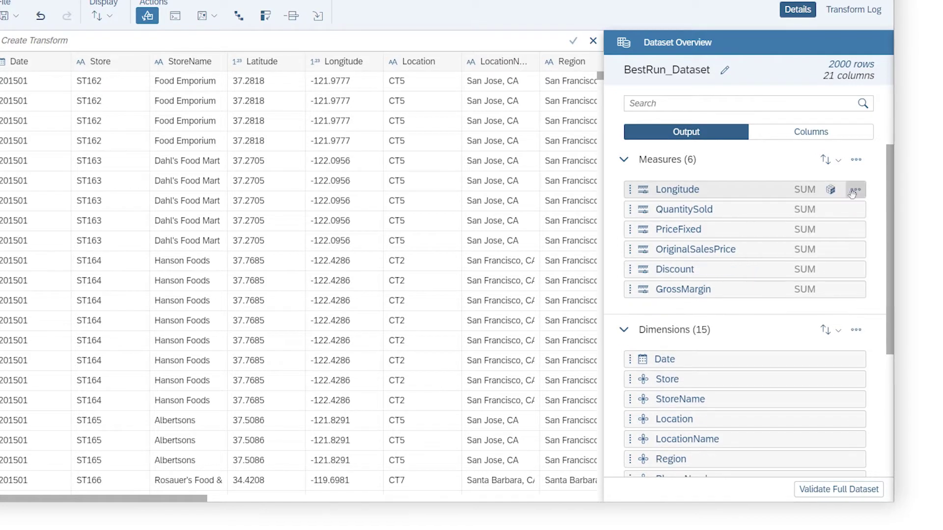
{"action": "left_click", "coordinate": [853, 192]}
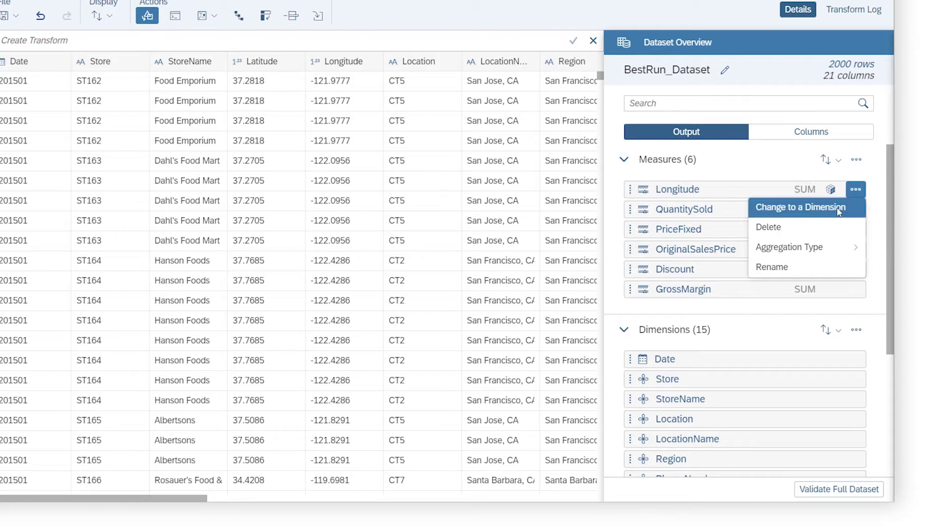
{"action": "left_click", "coordinate": [837, 208]}
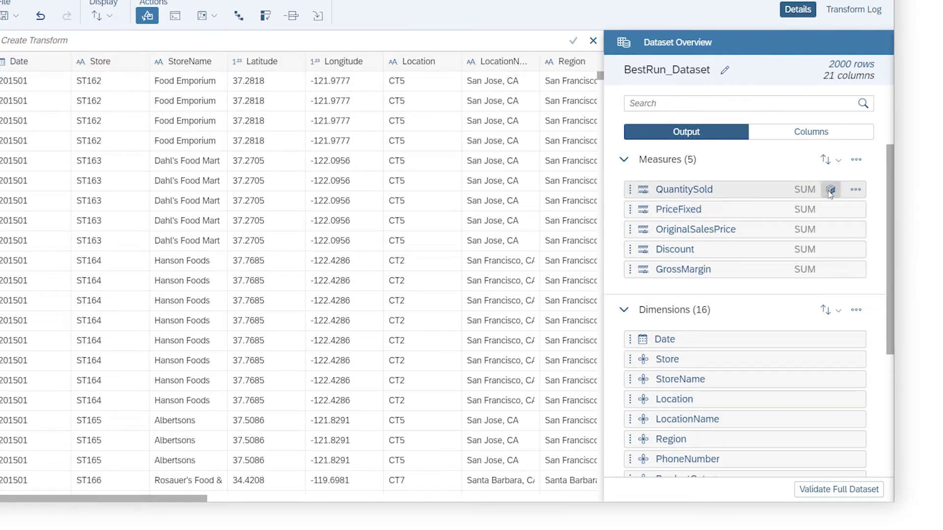
{"action": "left_click", "coordinate": [830, 190]}
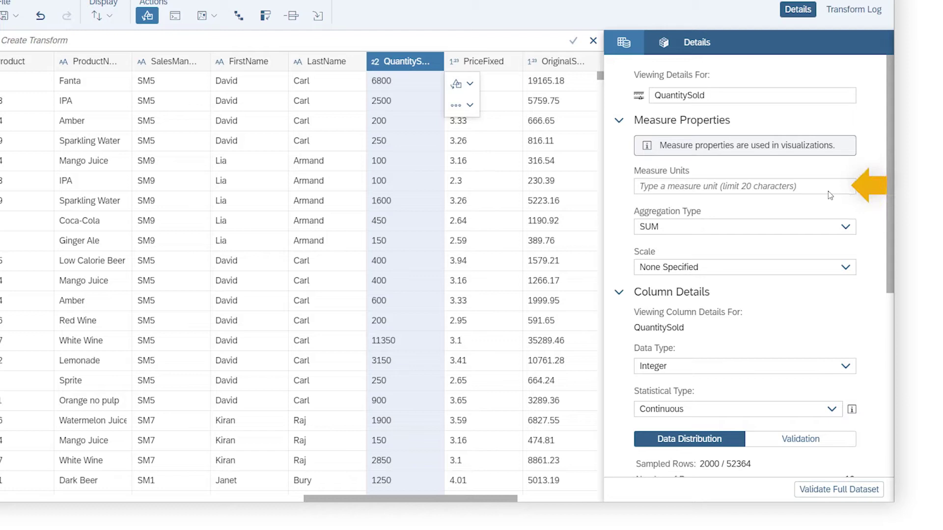
- Keep QuantitySold's aggregation as SUM, scale as None Specified and data type as Integer
{"action": "left_click", "coordinate": [845, 227]}
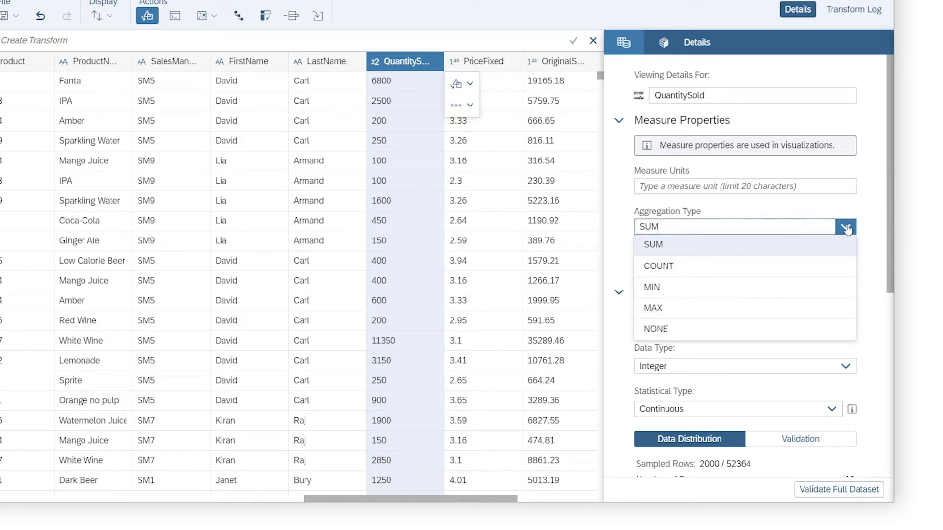
{"action": "left_click", "coordinate": [846, 226]}
{"action": "left_click", "coordinate": [846, 269]}
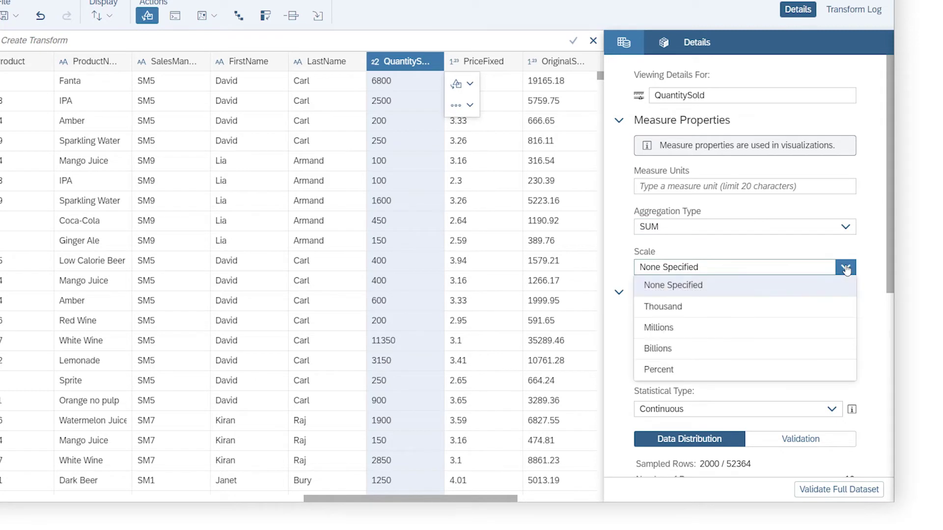
{"action": "left_click", "coordinate": [837, 281]}
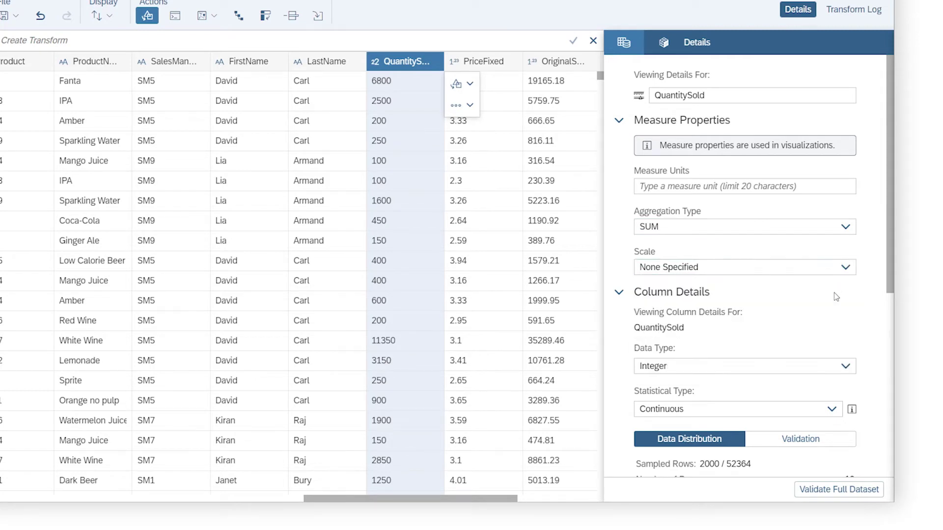
{"action": "left_click", "coordinate": [845, 366]}
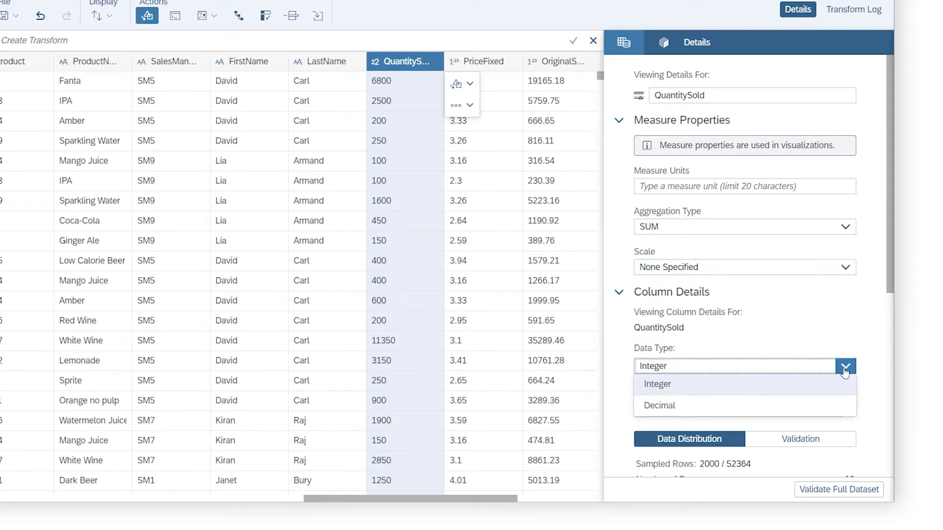
{"action": "left_click", "coordinate": [844, 387]}
- Keep QuantitySold Continuous, view its distribution histogram, and check its validation results
{"action": "left_click", "coordinate": [832, 408]}
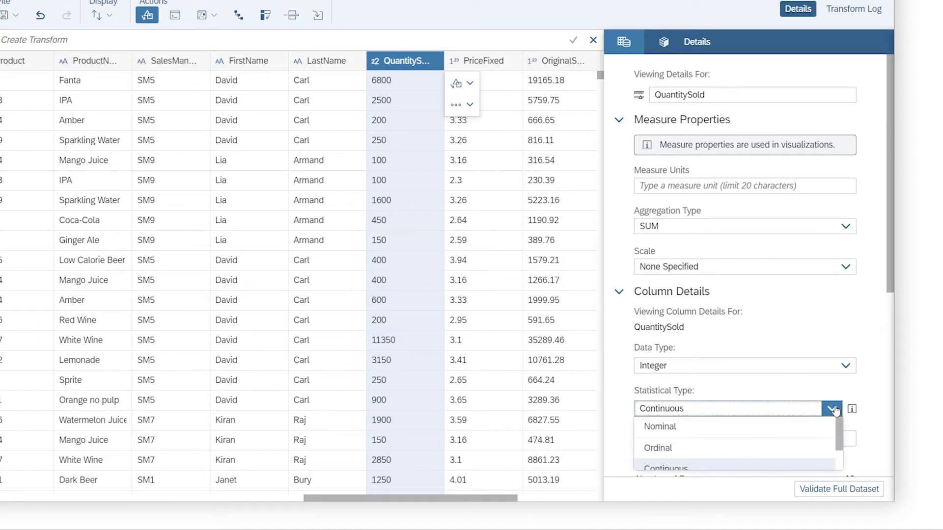
{"action": "left_click_drag", "start_coordinate": [840, 444], "coordinate": [841, 464]}
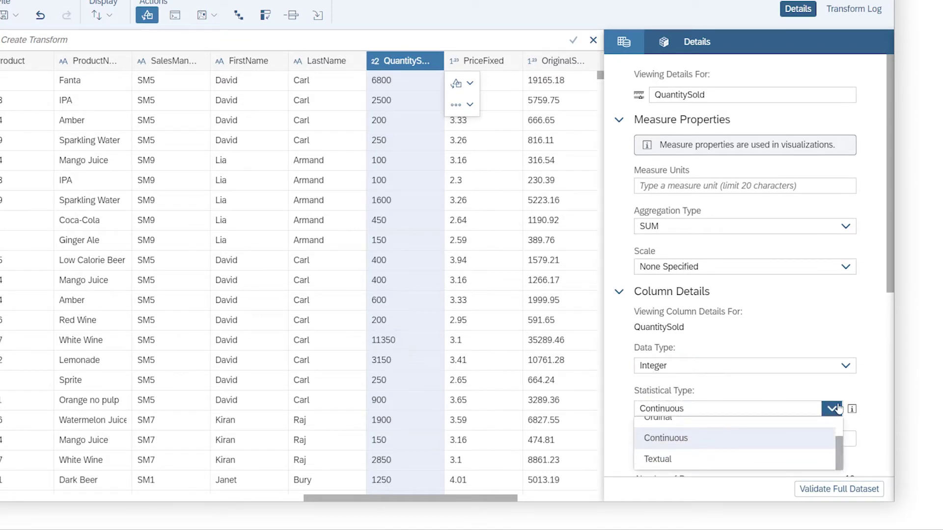
{"action": "left_click", "coordinate": [833, 410]}
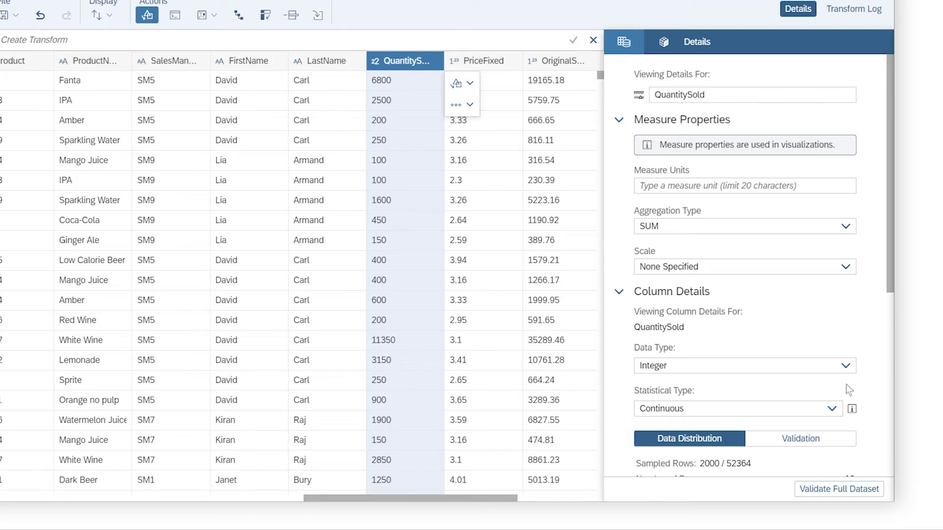
{"action": "left_click", "coordinate": [890, 324]}
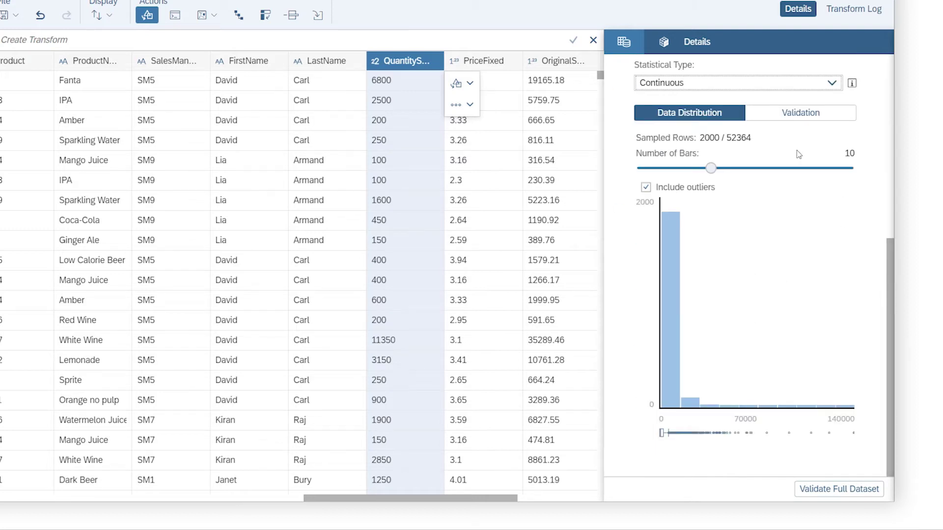
{"action": "left_click", "coordinate": [796, 117]}
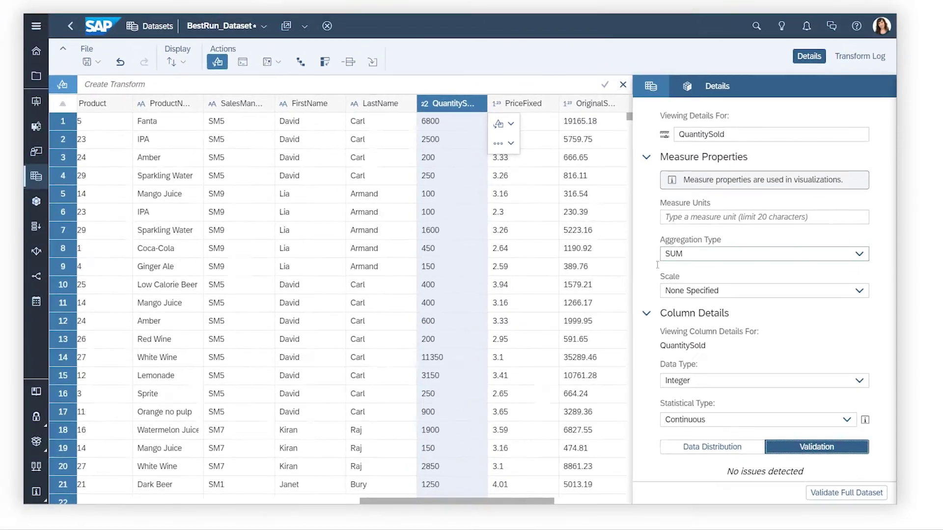
- Select the Store column and choose StoreName as its description
{"action": "scroll", "coordinate": [296, 275], "scroll_direction": "left", "scroll_amount": 5}
{"action": "scroll", "coordinate": [179, 432], "scroll_direction": "left", "scroll_amount": 3}
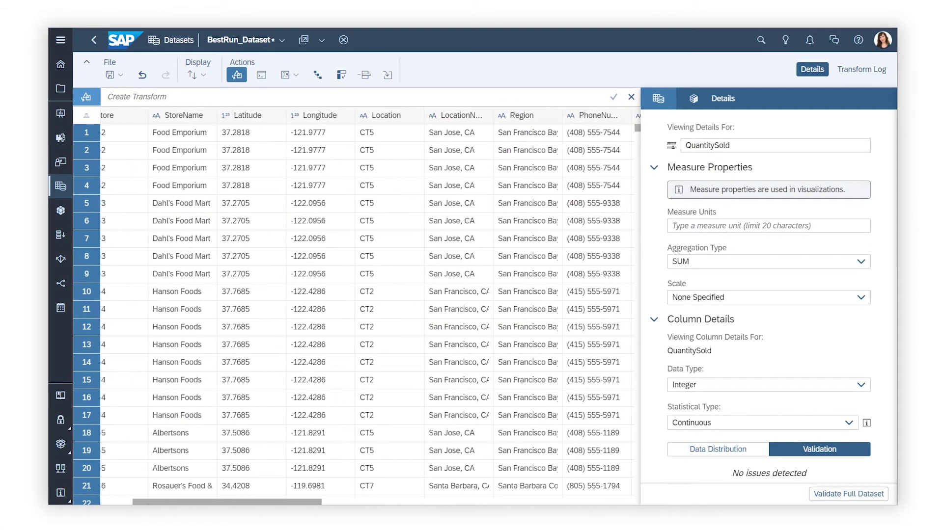
{"action": "left_click", "coordinate": [216, 117]}
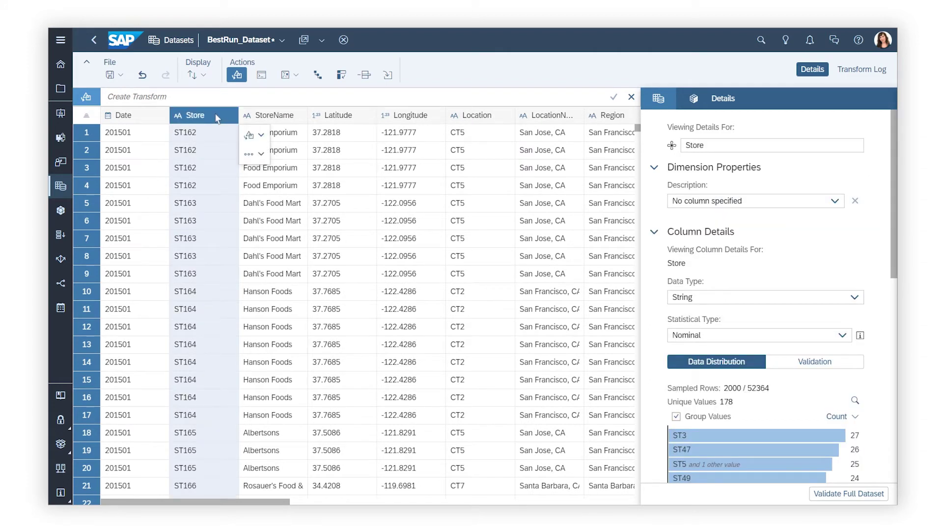
{"action": "left_click", "coordinate": [835, 202]}
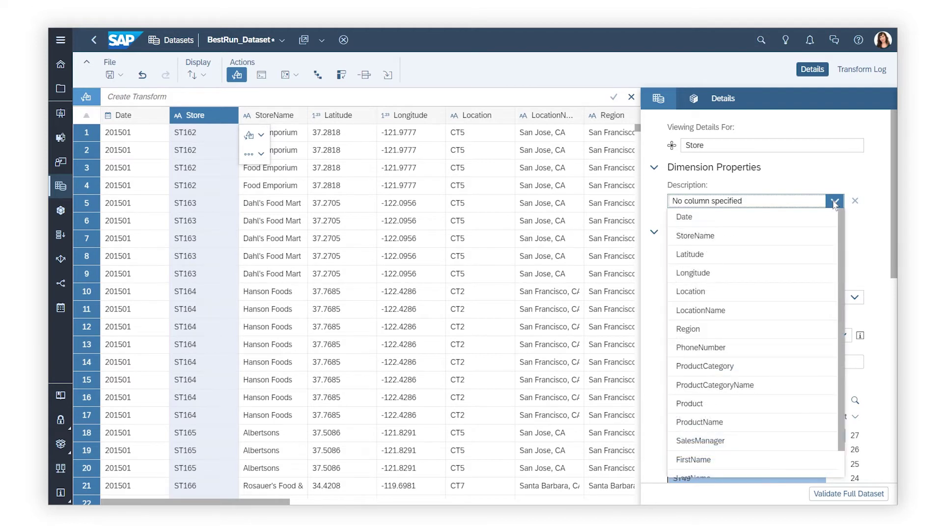
{"action": "left_click", "coordinate": [731, 238]}
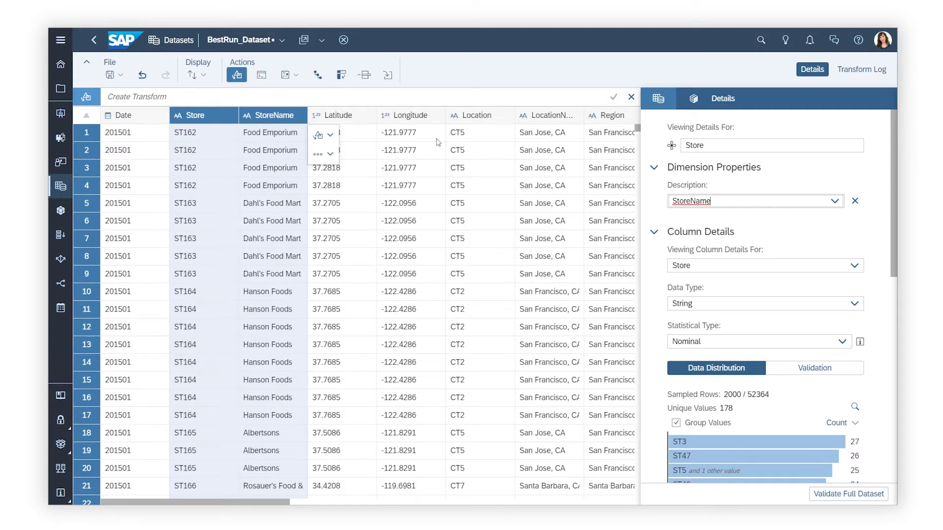
{"action": "left_click", "coordinate": [294, 77]}
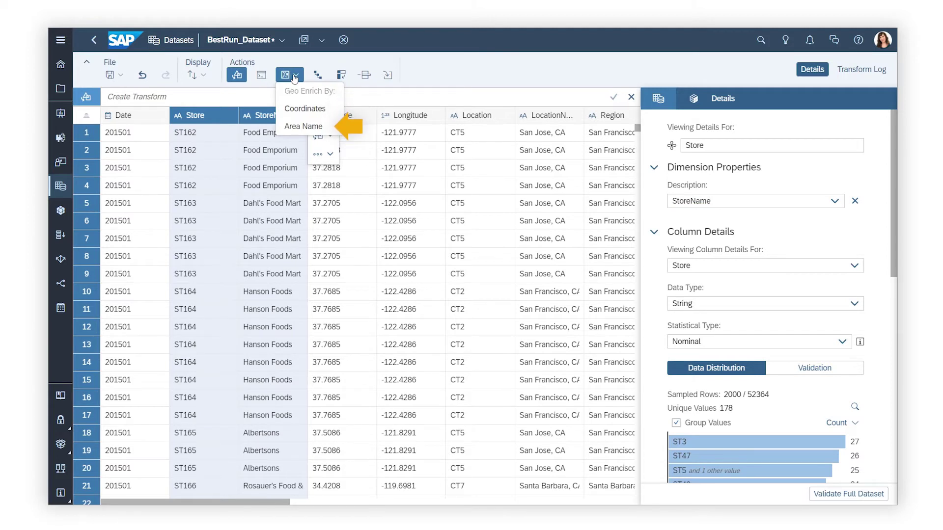
{"action": "left_click", "coordinate": [294, 78]}
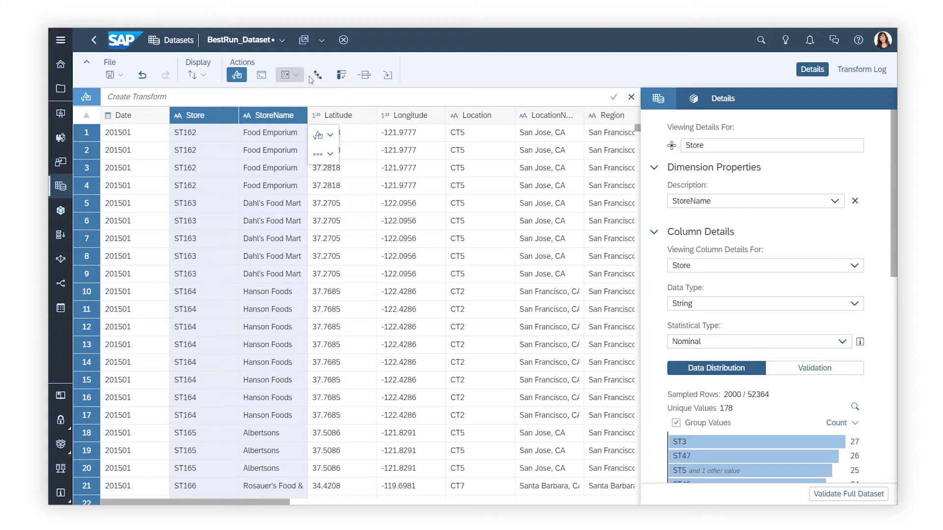
{"action": "left_click", "coordinate": [318, 76]}
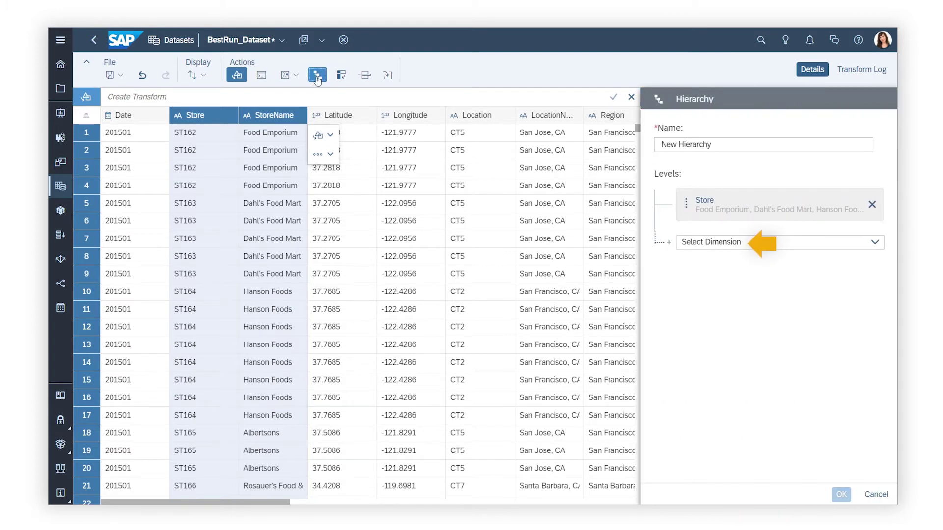
{"action": "left_click", "coordinate": [318, 78]}
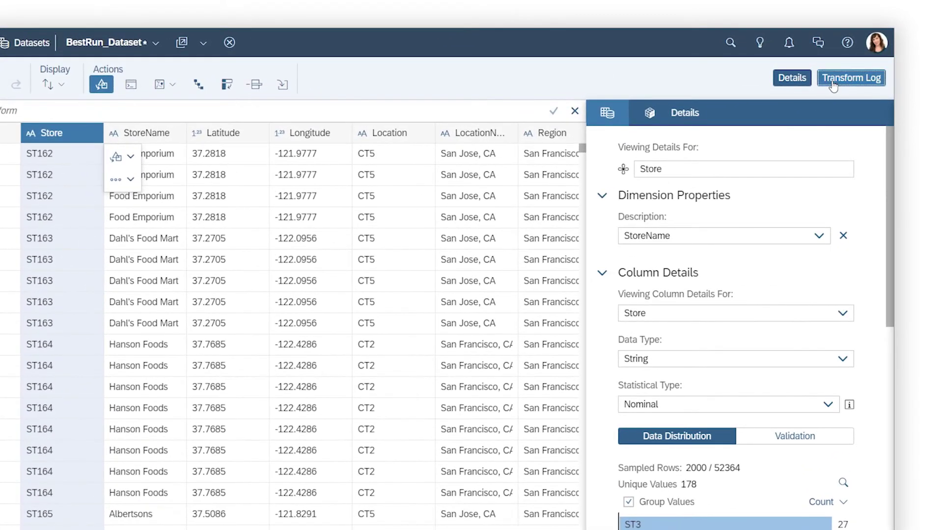
- Review the dataset-wide transform log, then return to the Store column details
{"action": "left_click", "coordinate": [833, 84]}
{"action": "left_click", "coordinate": [607, 114]}
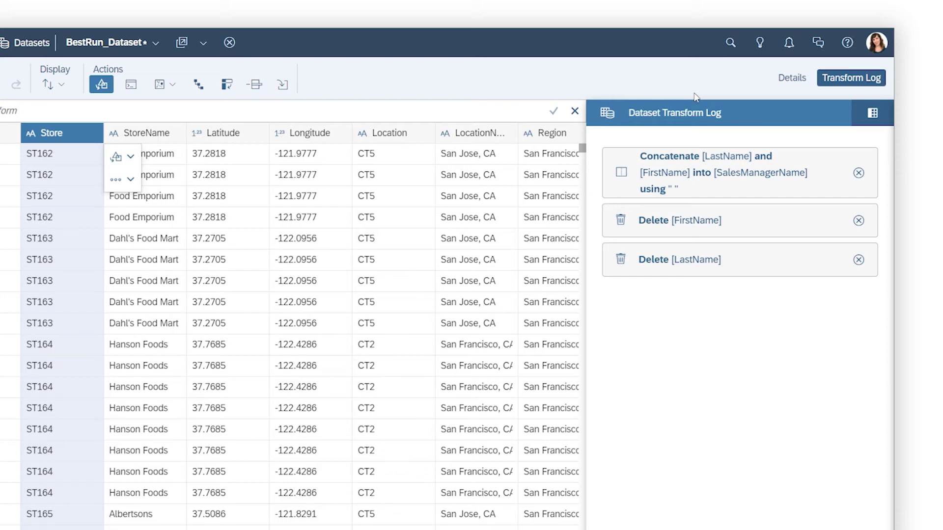
{"action": "left_click", "coordinate": [781, 82]}
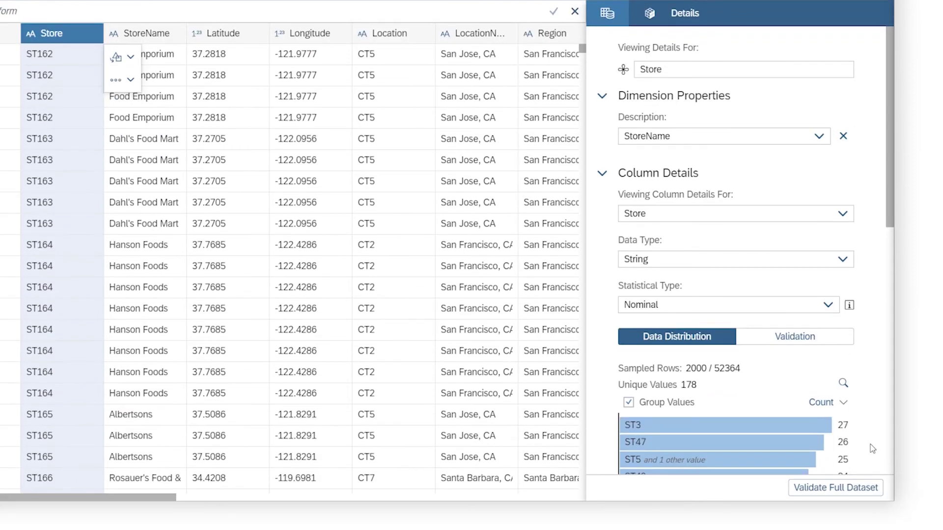
- Validate the full BestRun_Dataset for issues and save it
{"action": "left_click", "coordinate": [866, 487]}
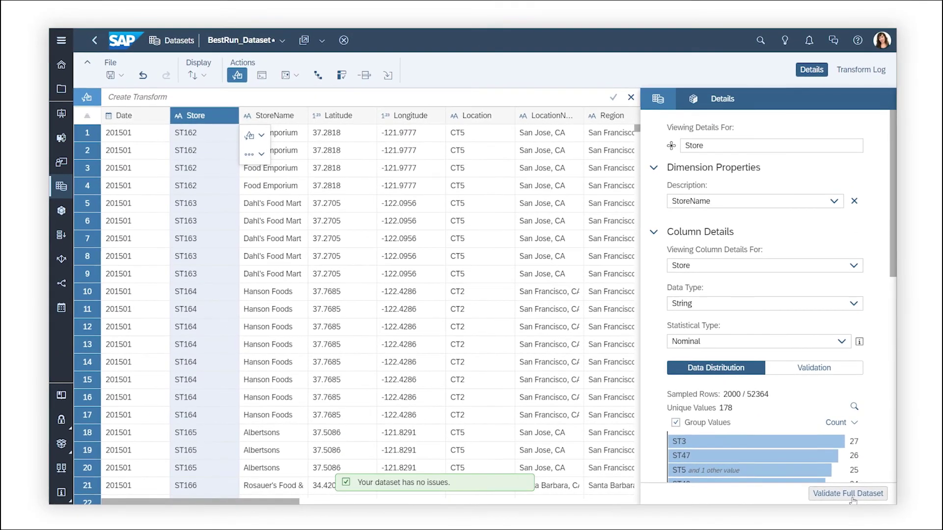
{"action": "left_click", "coordinate": [124, 76]}
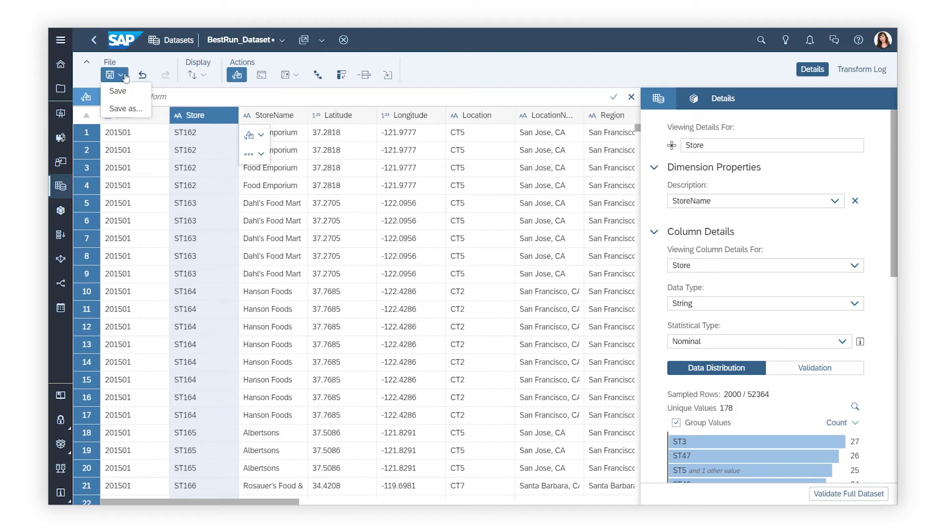
{"action": "left_click", "coordinate": [126, 87]}
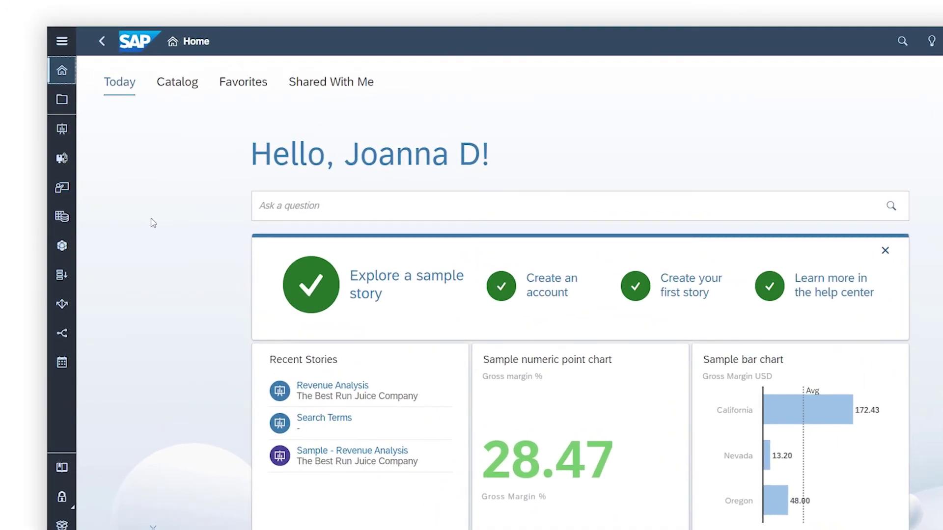
- Create a new responsive story from the Stories page and switch to its data view
{"action": "left_click", "coordinate": [62, 129]}
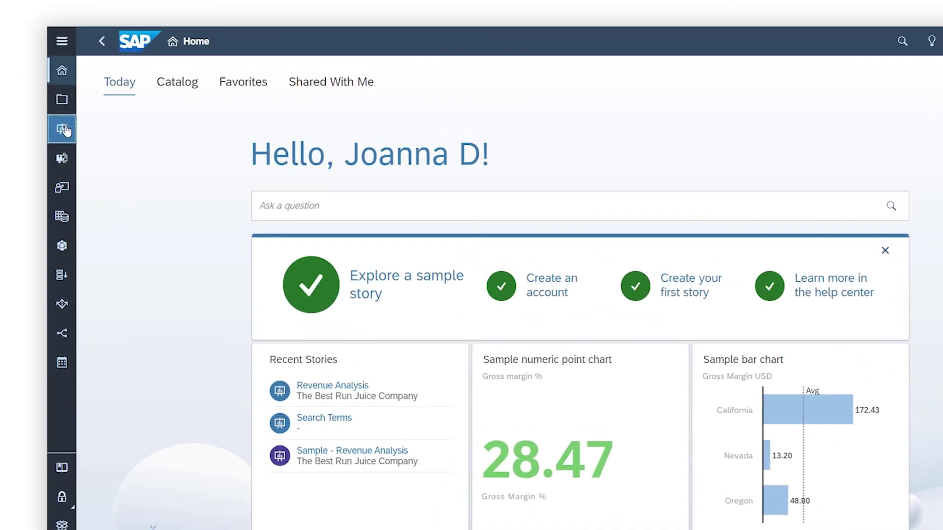
{"action": "left_click", "coordinate": [151, 188]}
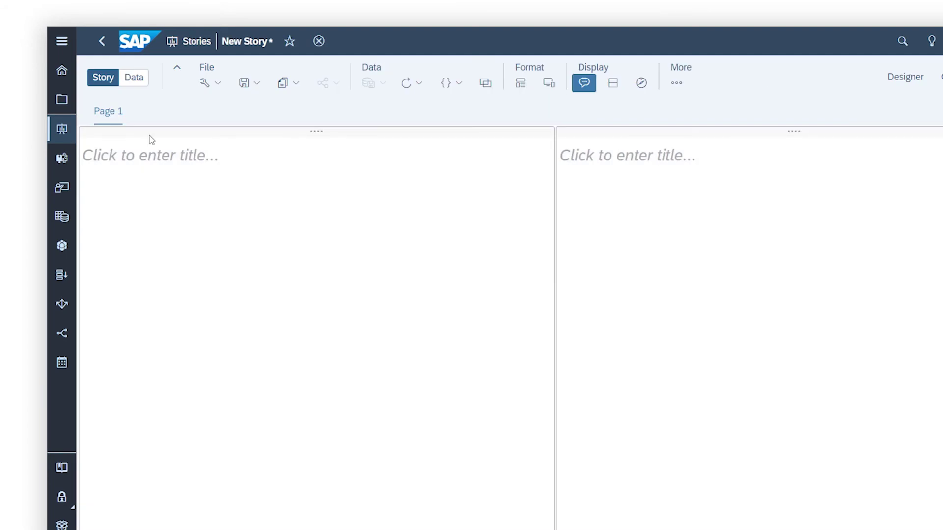
{"action": "left_click", "coordinate": [135, 81]}
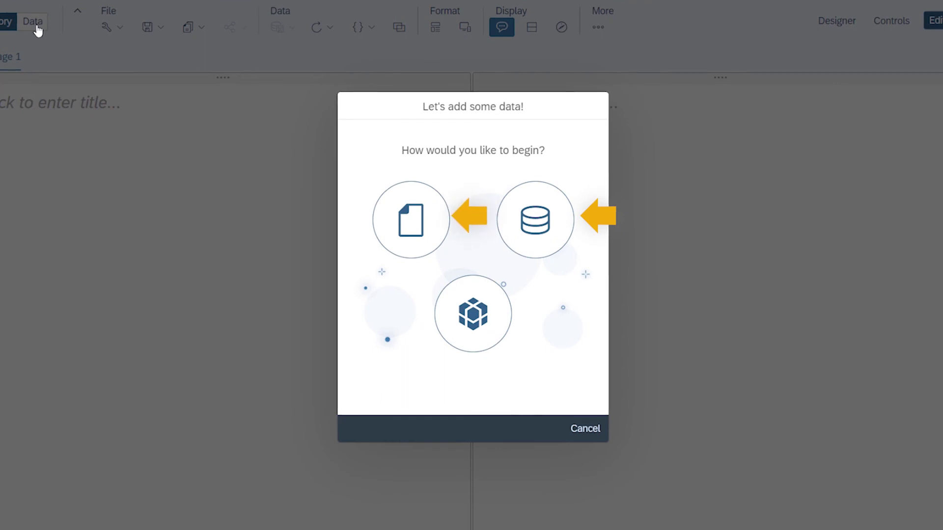
- Upload the Transactions sheet of BestRun_Dataset.xlsx from the local system into the story
{"action": "left_click", "coordinate": [405, 239]}
{"action": "left_click", "coordinate": [364, 290]}
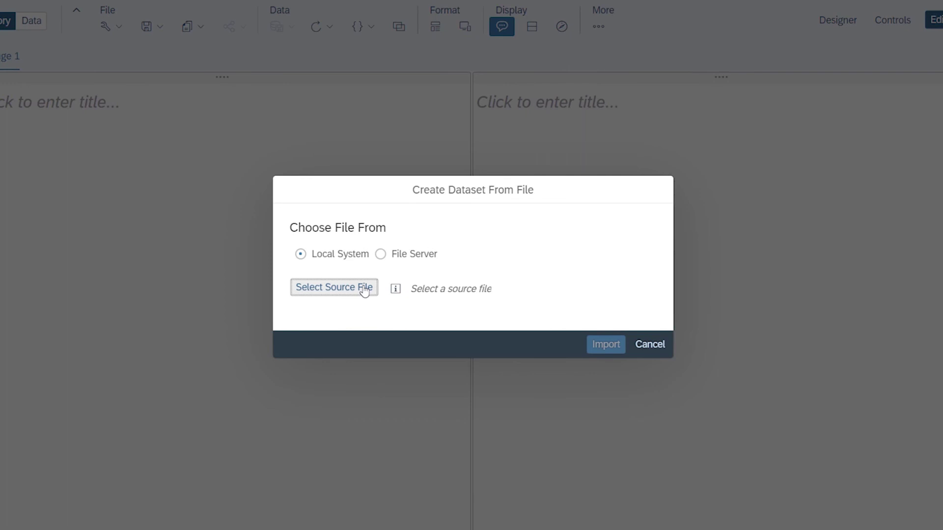
{"action": "double_click", "coordinate": [395, 205]}
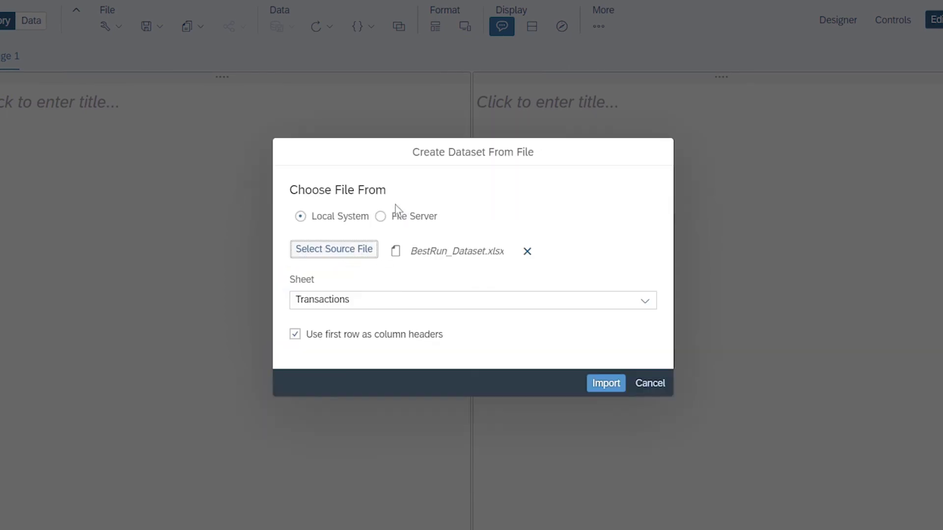
{"action": "left_click", "coordinate": [605, 384]}
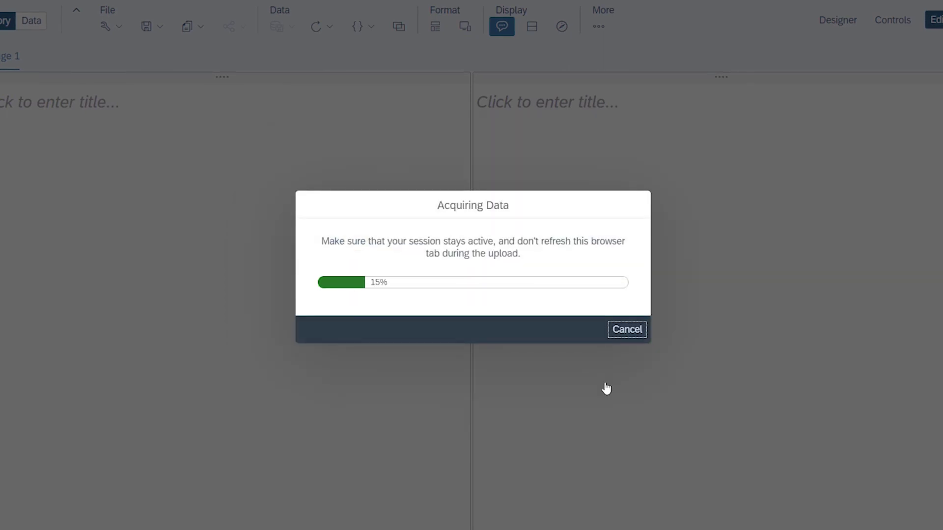